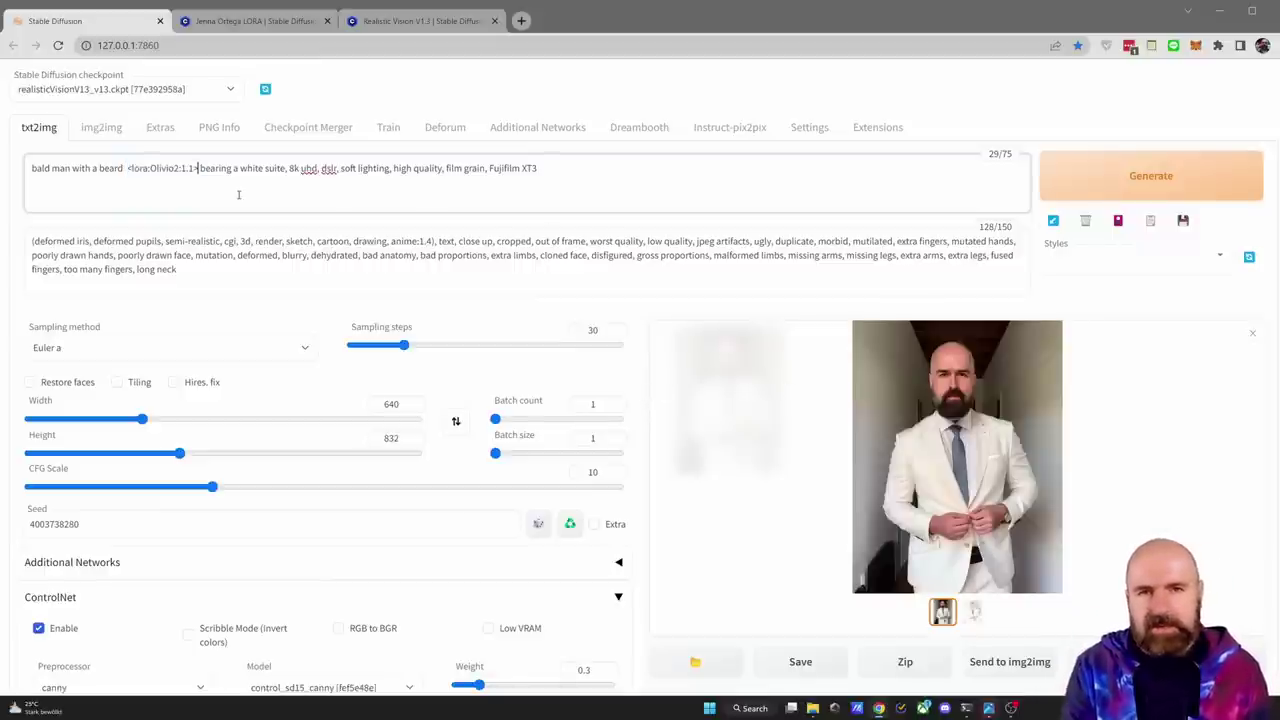
Step: Review the negative prompt, then check the recommended prompt on the Realistic Vision V1.3 model page and return to Stable Diffusion
{"action": "left_click", "coordinate": [232, 279]}
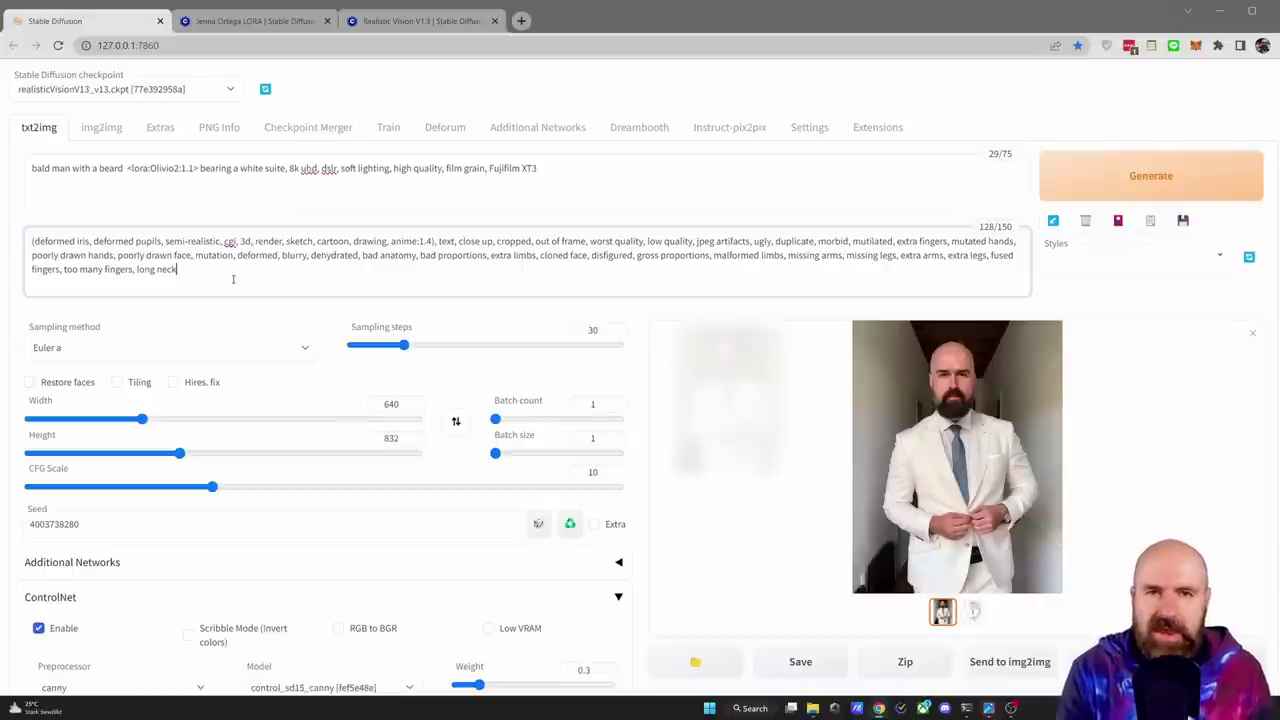
{"action": "key", "text": "ctrl+a"}
{"action": "left_click", "coordinate": [179, 270]}
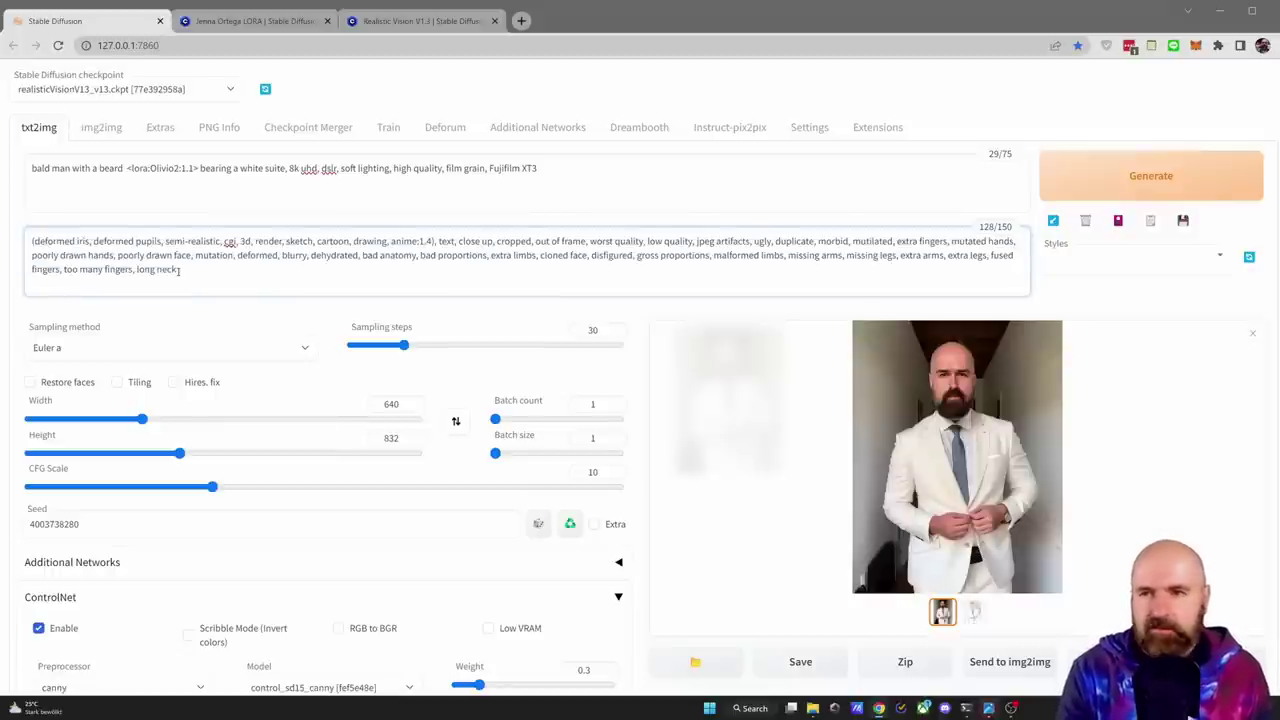
{"action": "left_click", "coordinate": [364, 22]}
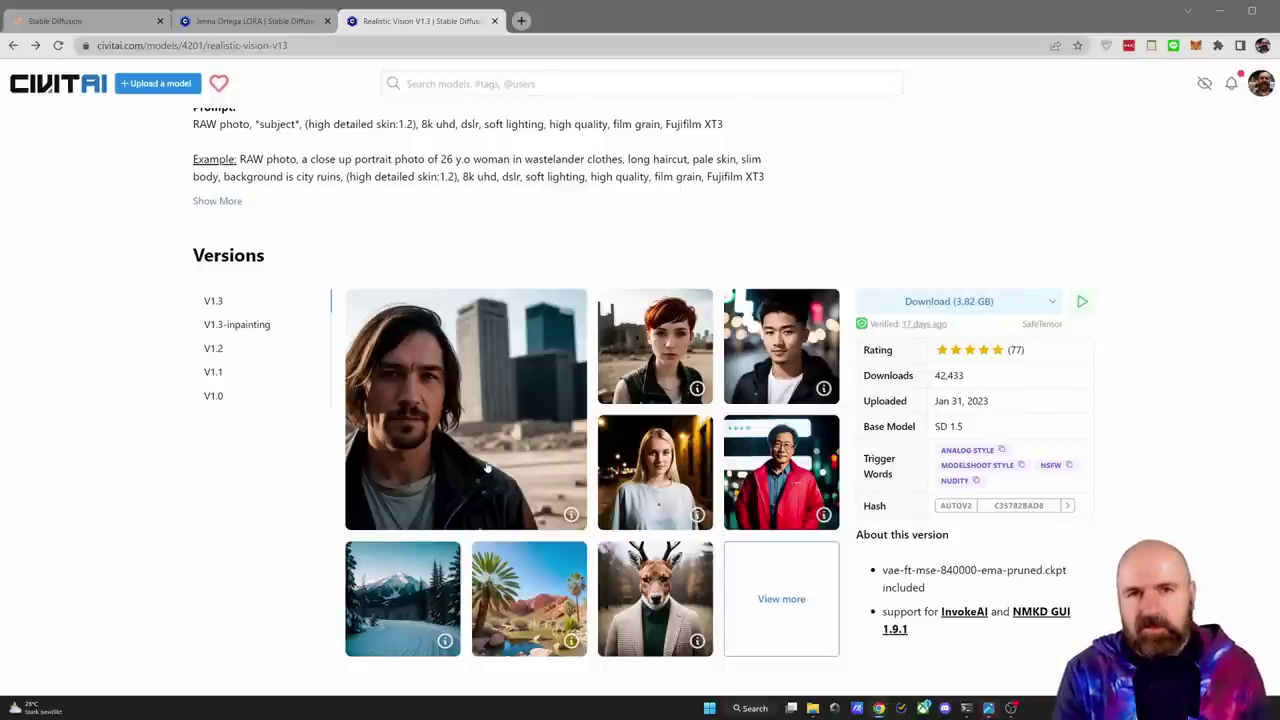
{"action": "key", "text": "ctrl+1"}
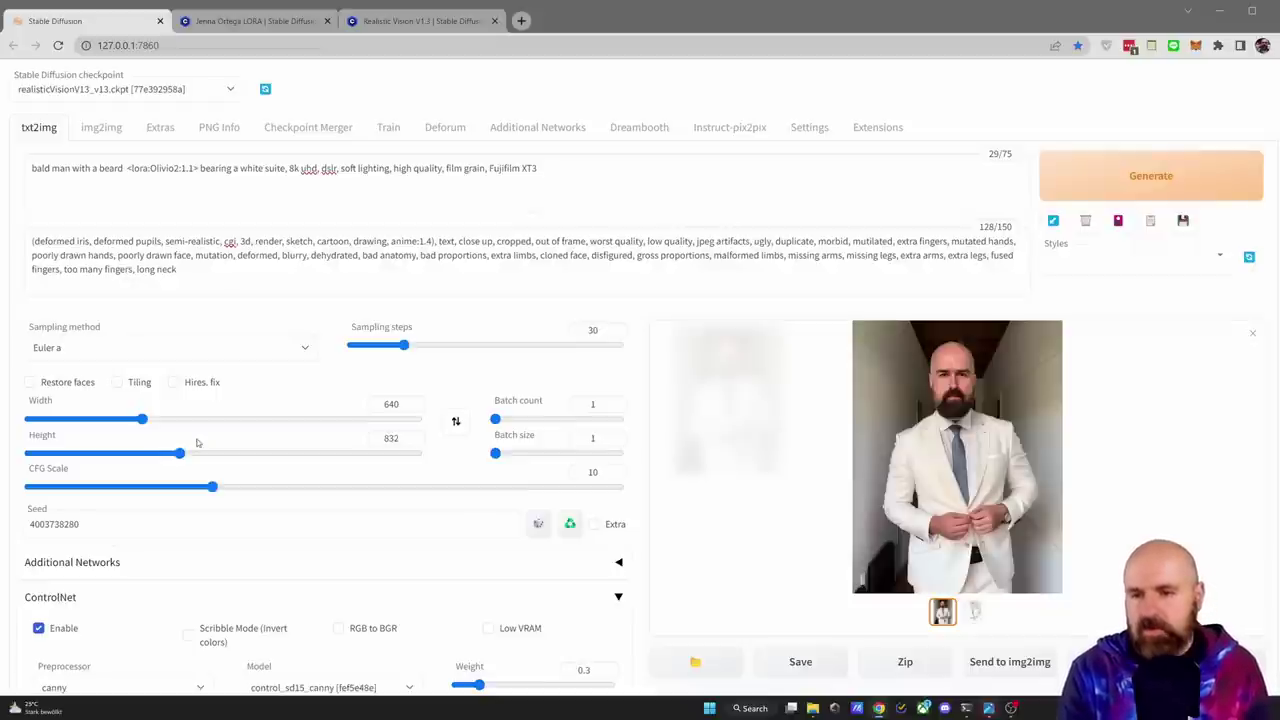
Step: View the generated white-suit portrait at full size and browse the example images in the image viewer
{"action": "left_click", "coordinate": [930, 400]}
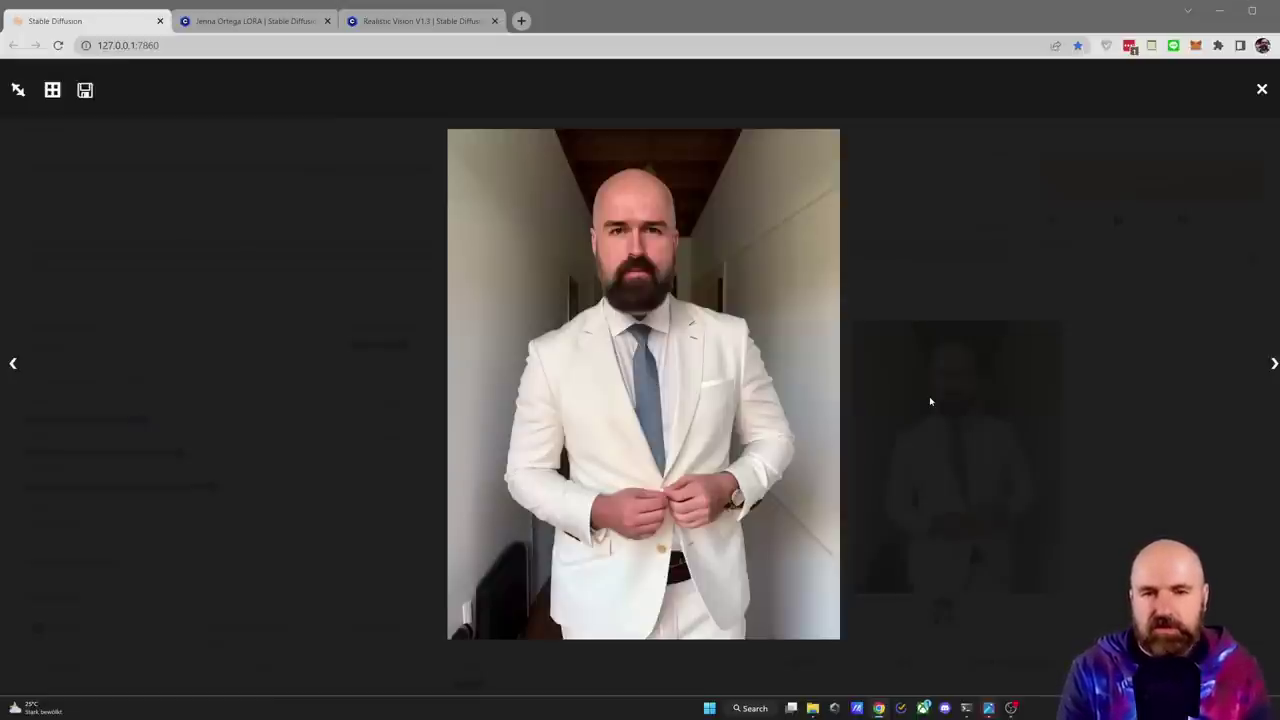
{"action": "left_click", "coordinate": [930, 401]}
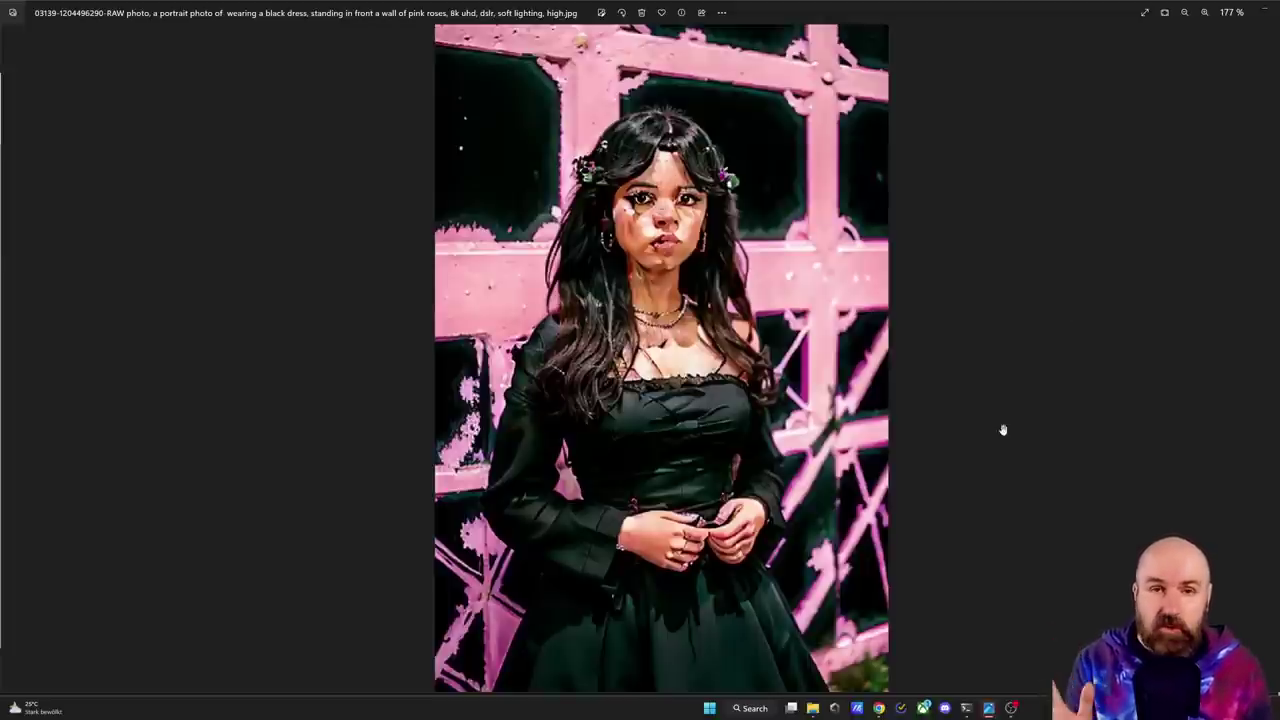
{"action": "key", "text": "Right"}
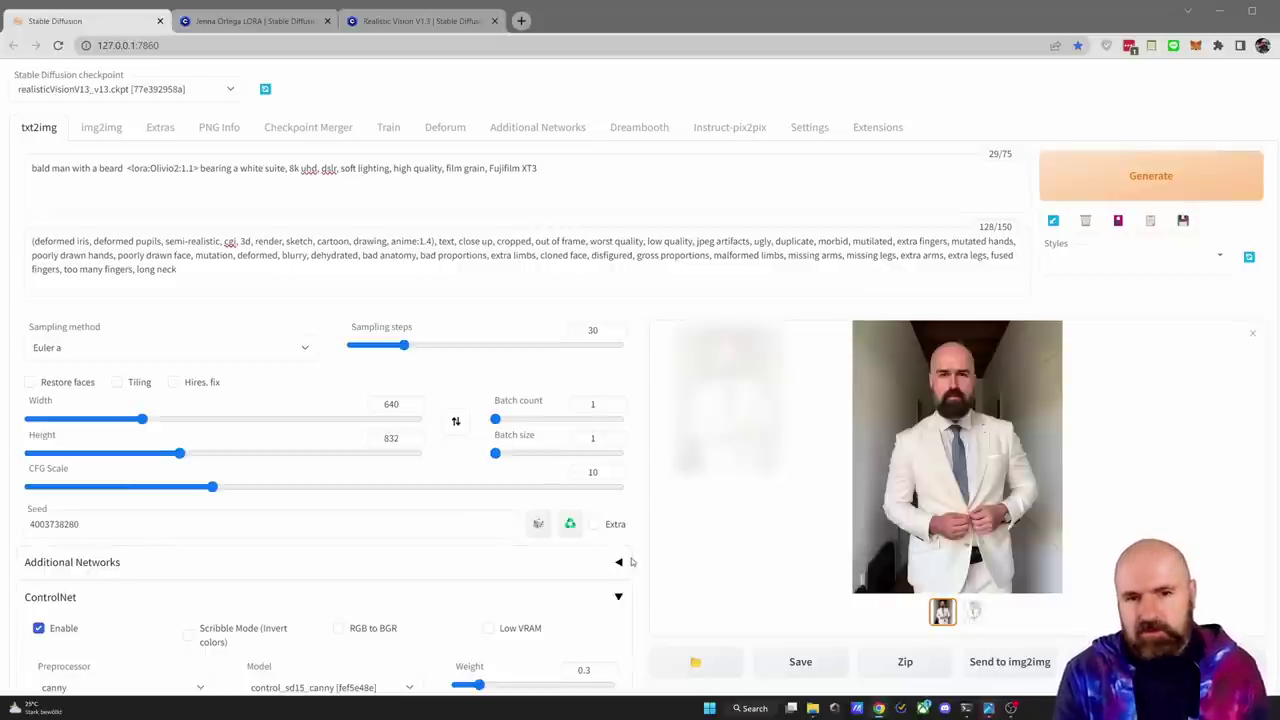
Step: Find the seed in the white-suit image's generation details and go to the Seed field
{"action": "scroll", "coordinate": [660, 550], "scroll_direction": "down", "scroll_amount": 3}
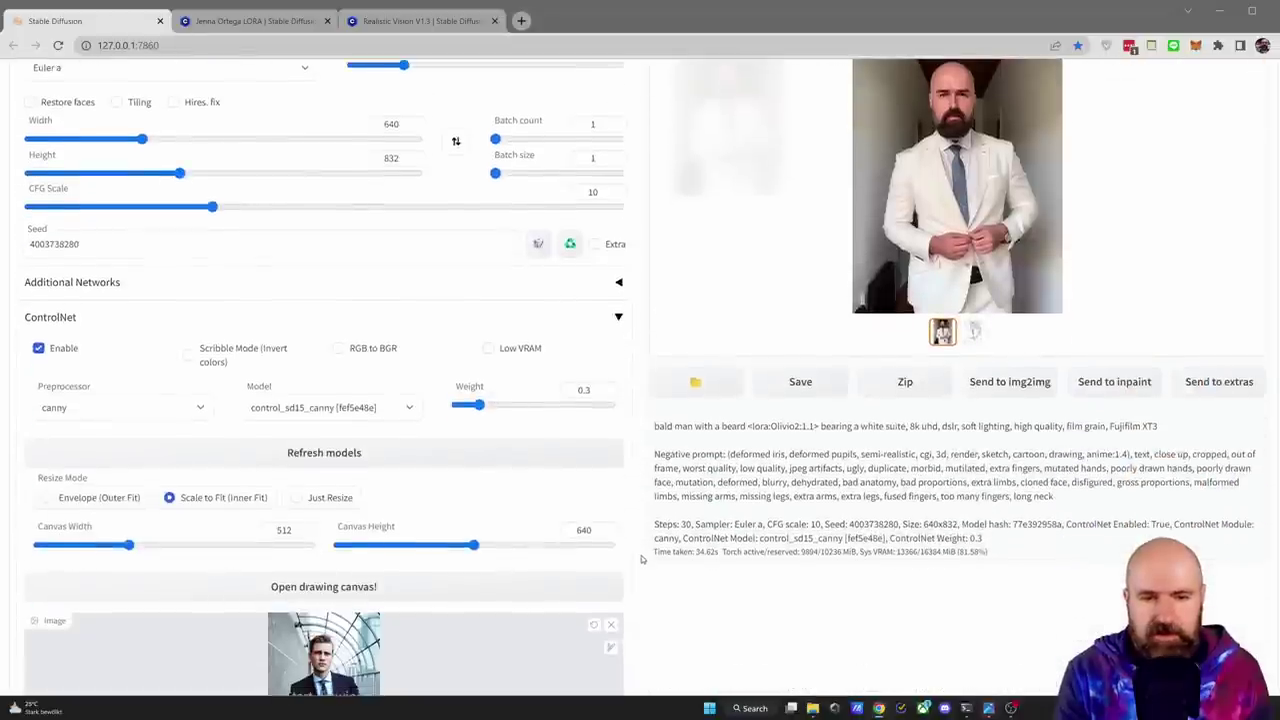
{"action": "double_click", "coordinate": [852, 524]}
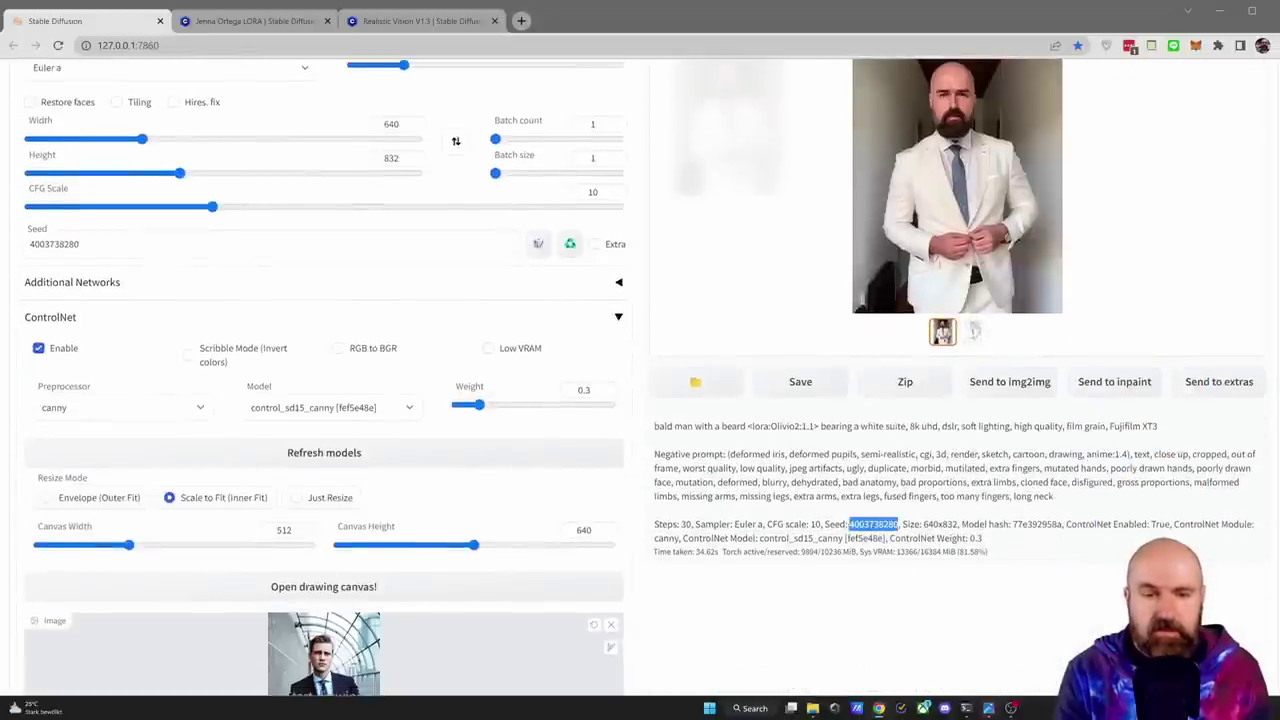
{"action": "scroll", "coordinate": [430, 551], "scroll_direction": "up", "scroll_amount": 3}
{"action": "left_click", "coordinate": [126, 522]}
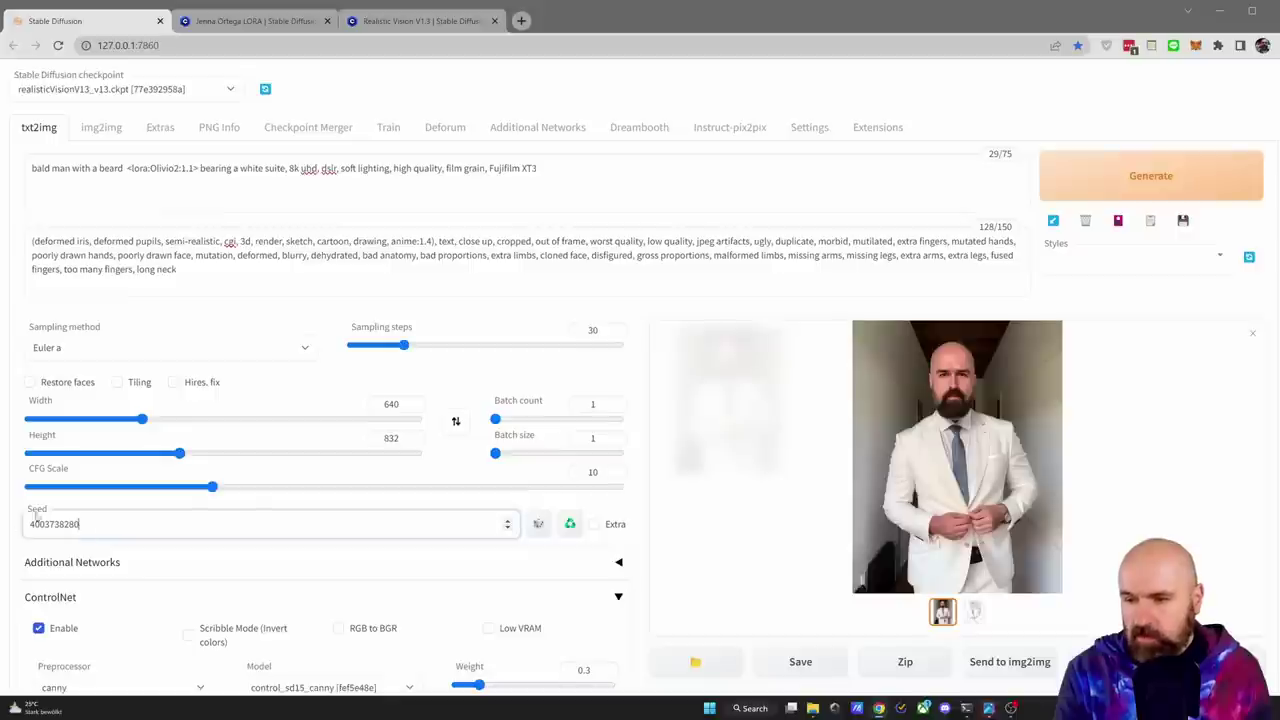
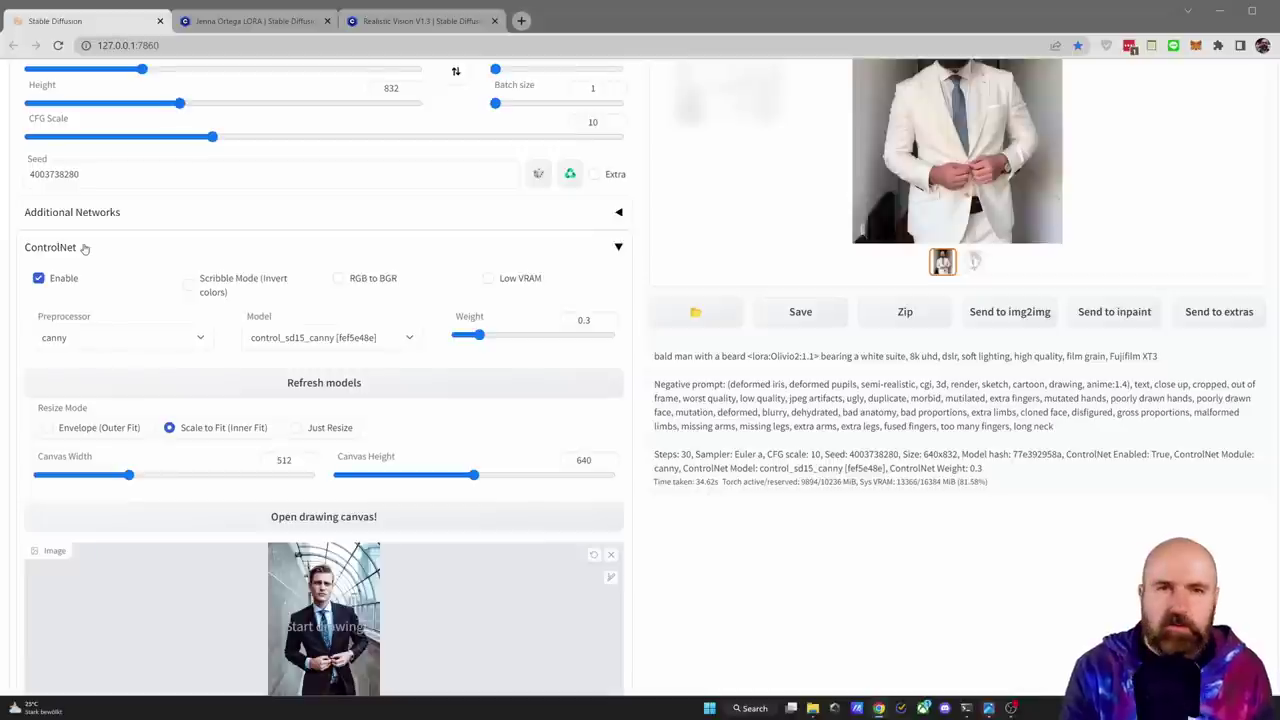
Step: Set the ControlNet preprocessor to canny and its model to control_sd15_canny
{"action": "left_click", "coordinate": [86, 336]}
{"action": "left_click", "coordinate": [54, 370]}
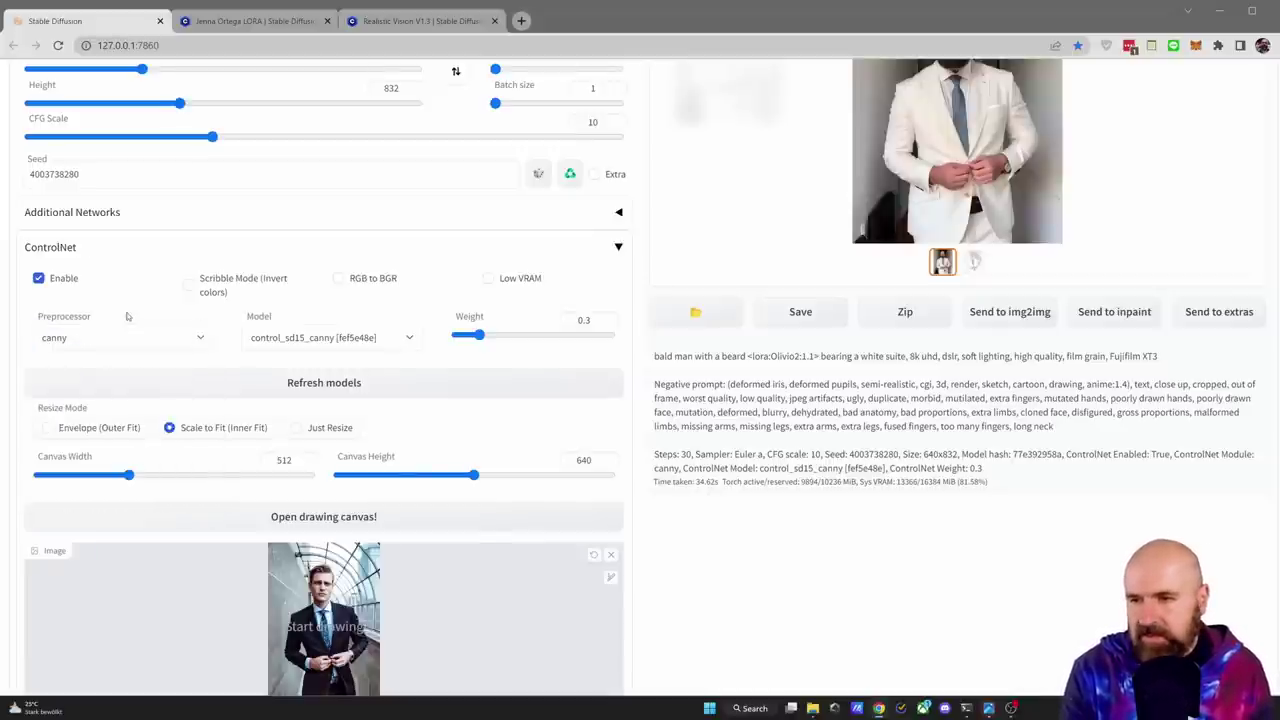
{"action": "left_click", "coordinate": [330, 337]}
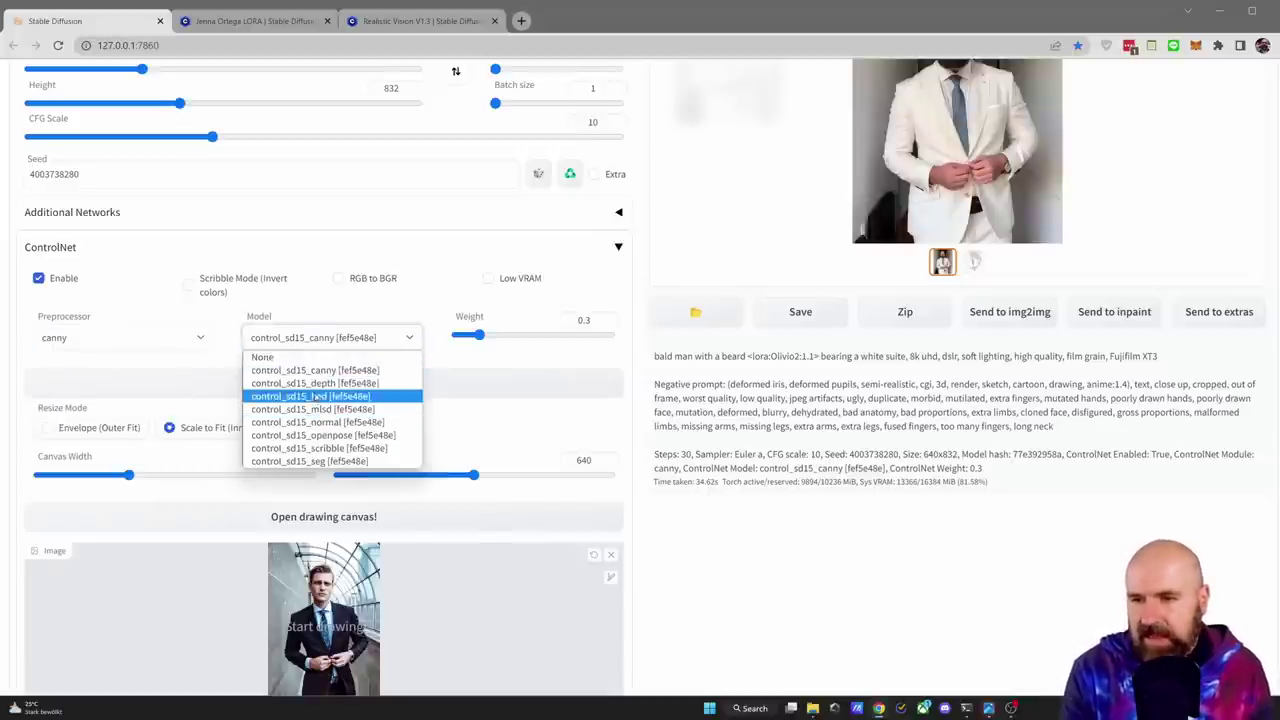
{"action": "left_click", "coordinate": [298, 316]}
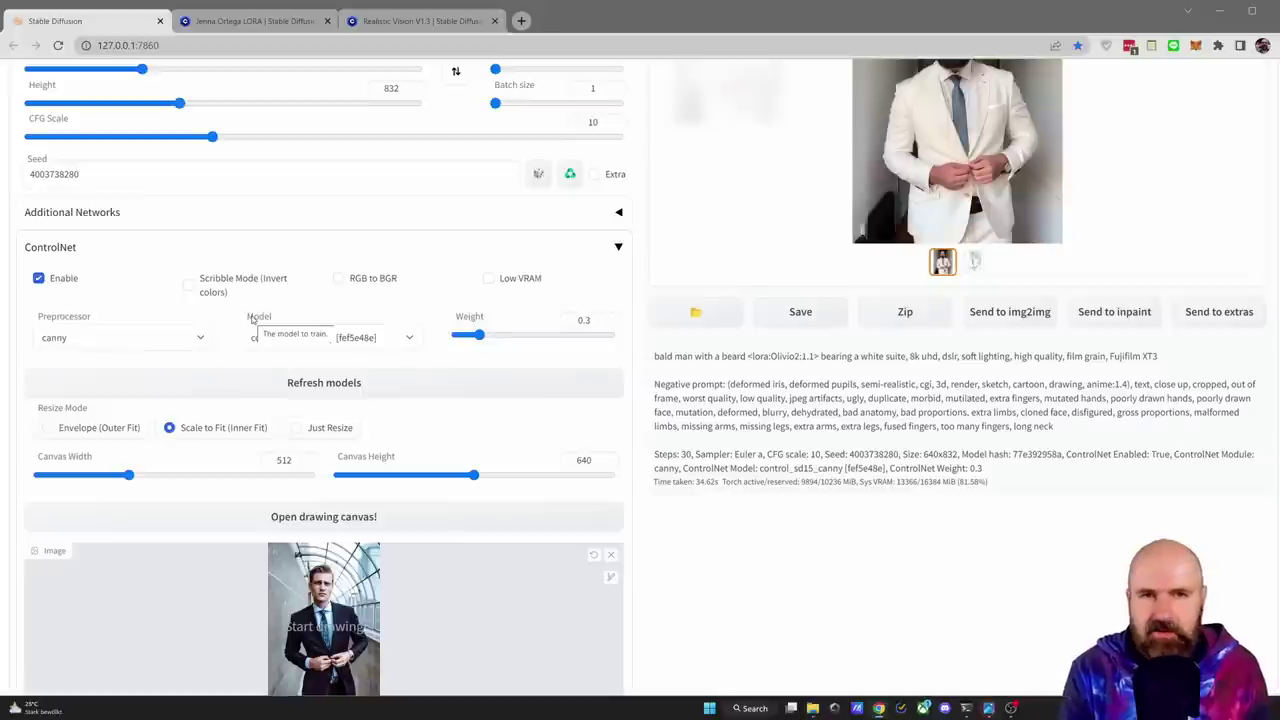
{"action": "left_click", "coordinate": [60, 340]}
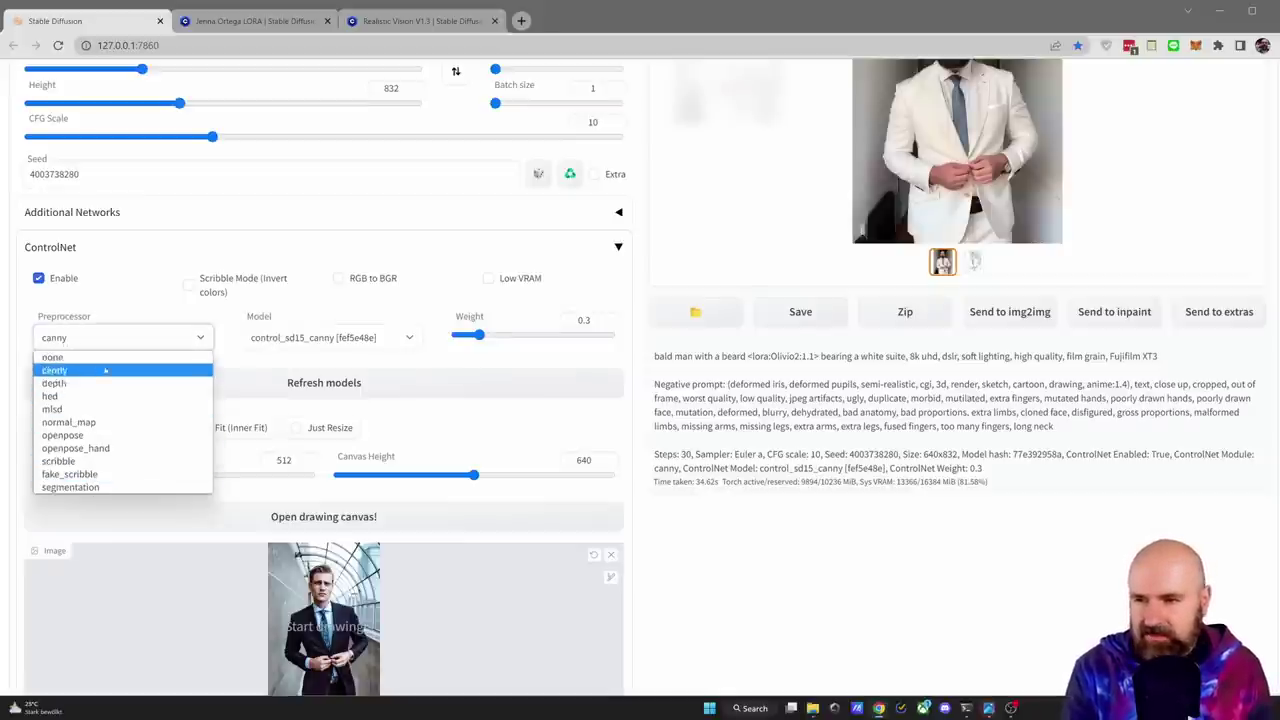
{"action": "left_click", "coordinate": [55, 370]}
{"action": "left_click", "coordinate": [262, 338]}
{"action": "left_click", "coordinate": [352, 372]}
{"action": "scroll", "coordinate": [178, 456], "scroll_direction": "down", "scroll_amount": 1}
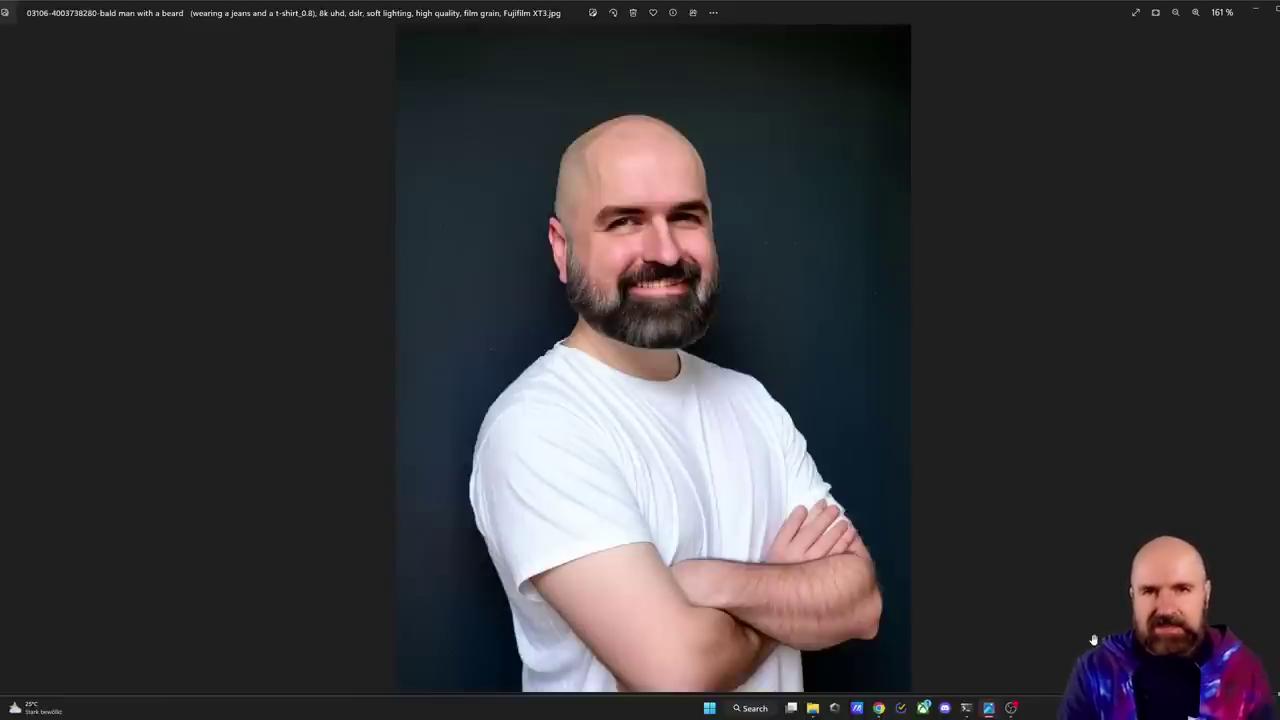
Step: Compare the original T-shirt portrait with its successive inpainted versions in the image viewer
{"action": "key", "text": "Right"}
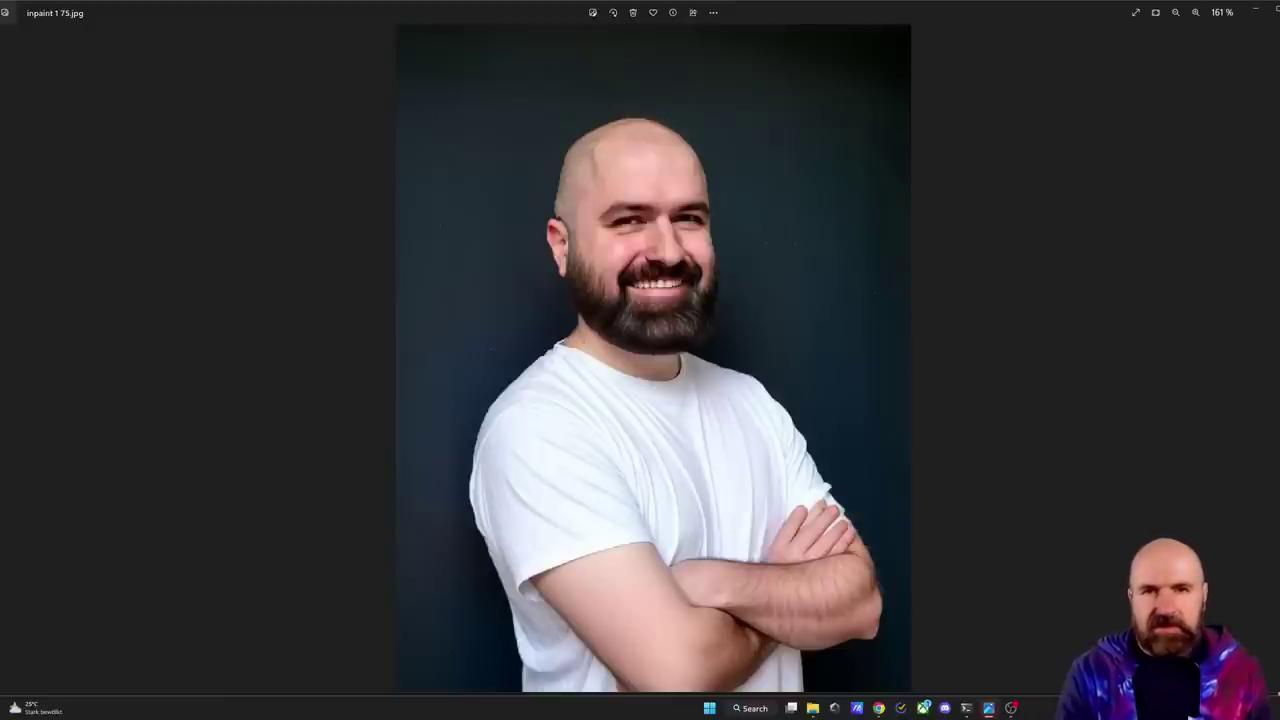
{"action": "key", "text": "Right"}
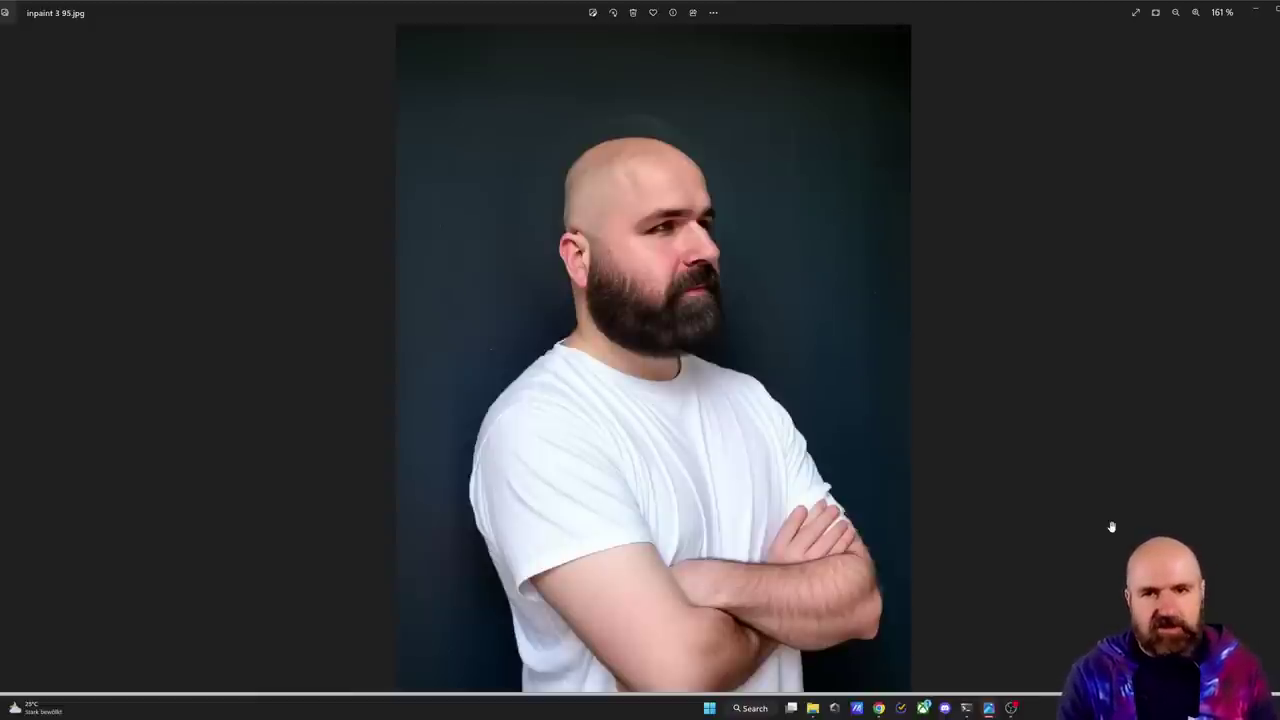
{"action": "key", "text": "Right"}
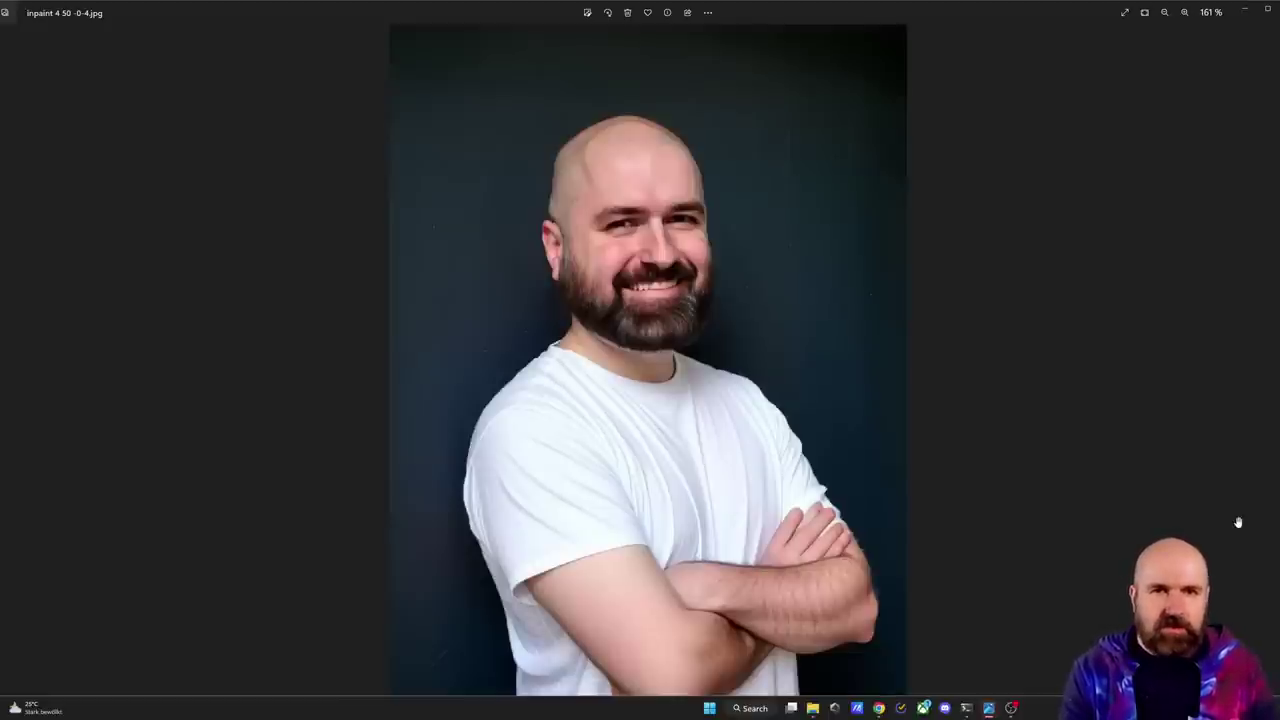
Step: Adjust the inpaint brush size and paint a mask over the face of the man in the white suit
{"action": "scroll", "coordinate": [862, 468], "scroll_direction": "up", "scroll_amount": 5}
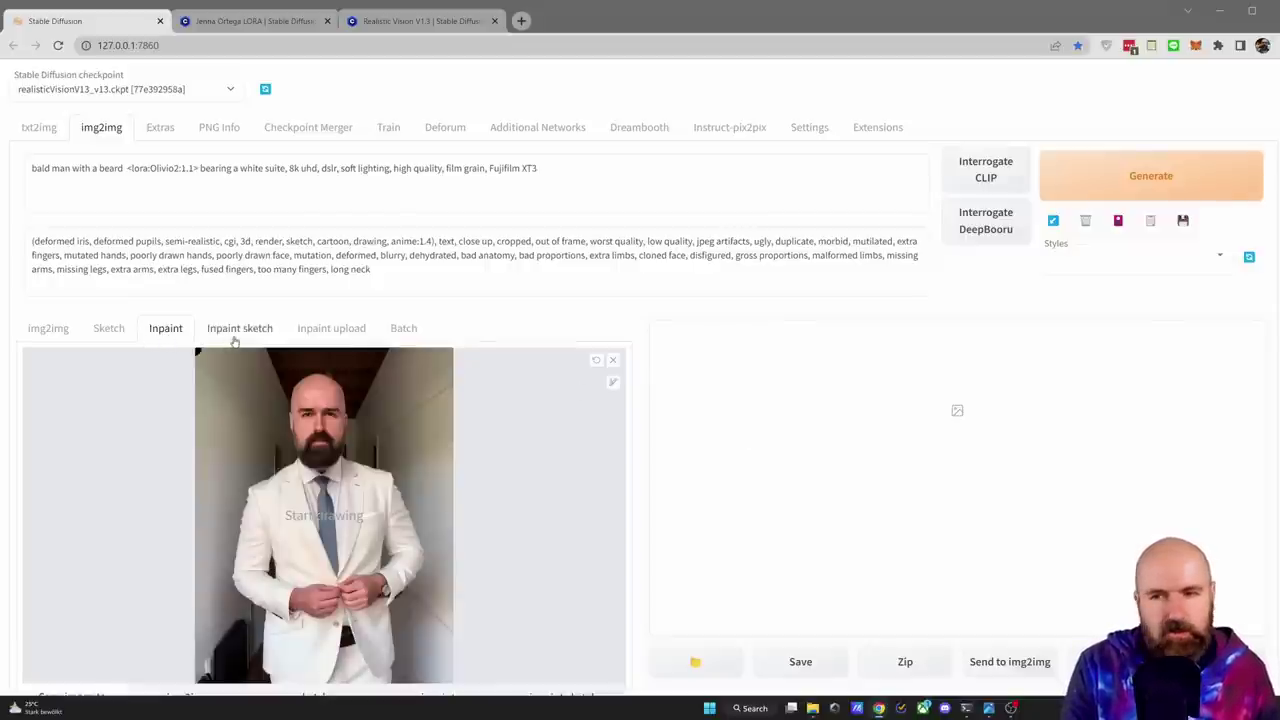
{"action": "left_click", "coordinate": [613, 382]}
{"action": "left_click_drag", "start_coordinate": [593, 389], "coordinate": [565, 392]}
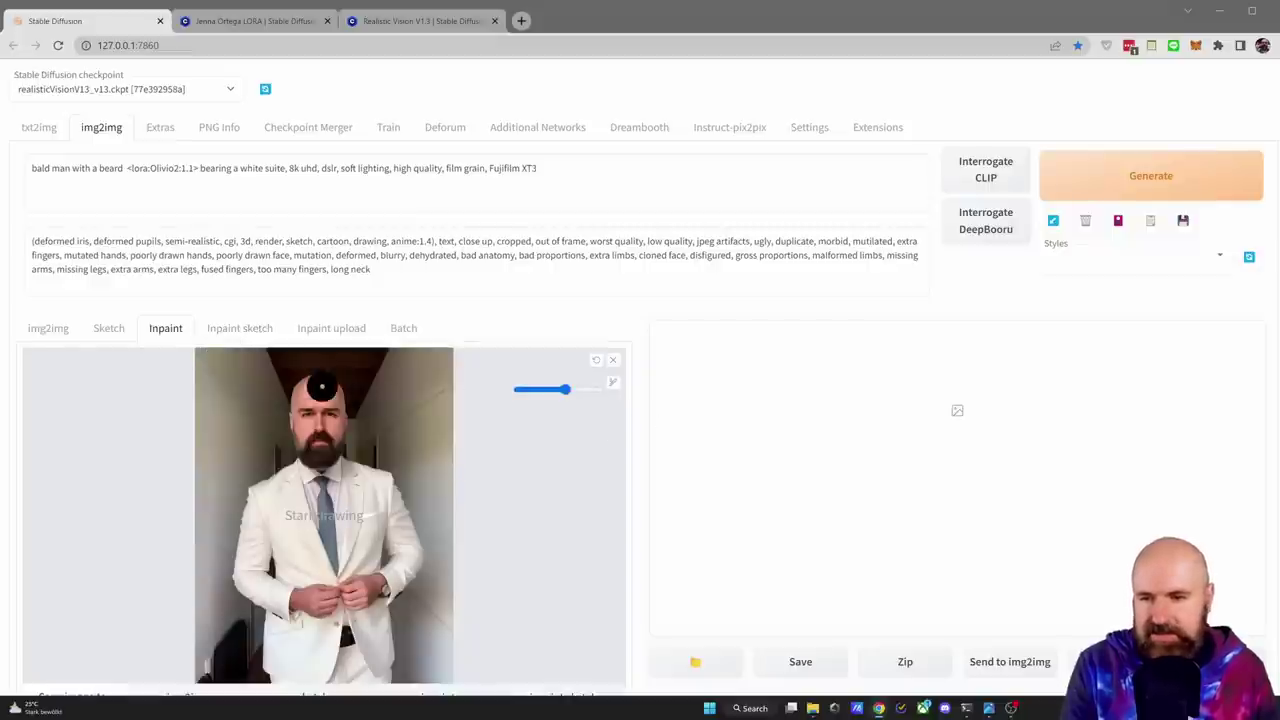
{"action": "mouse_move", "coordinate": [321, 386]}
{"action": "left_mouse_down"}
{"action": "mouse_move", "coordinate": [303, 384]}
{"action": "mouse_move", "coordinate": [293, 435]}
{"action": "mouse_move", "coordinate": [330, 470]}
{"action": "mouse_move", "coordinate": [345, 405]}
{"action": "mouse_move", "coordinate": [315, 420]}
{"action": "mouse_move", "coordinate": [320, 440]}
{"action": "left_mouse_up"}
Step: Set the inpainting resize mode to Crop and resize and the masked content to original
{"action": "scroll", "coordinate": [516, 452], "scroll_direction": "down", "scroll_amount": 4}
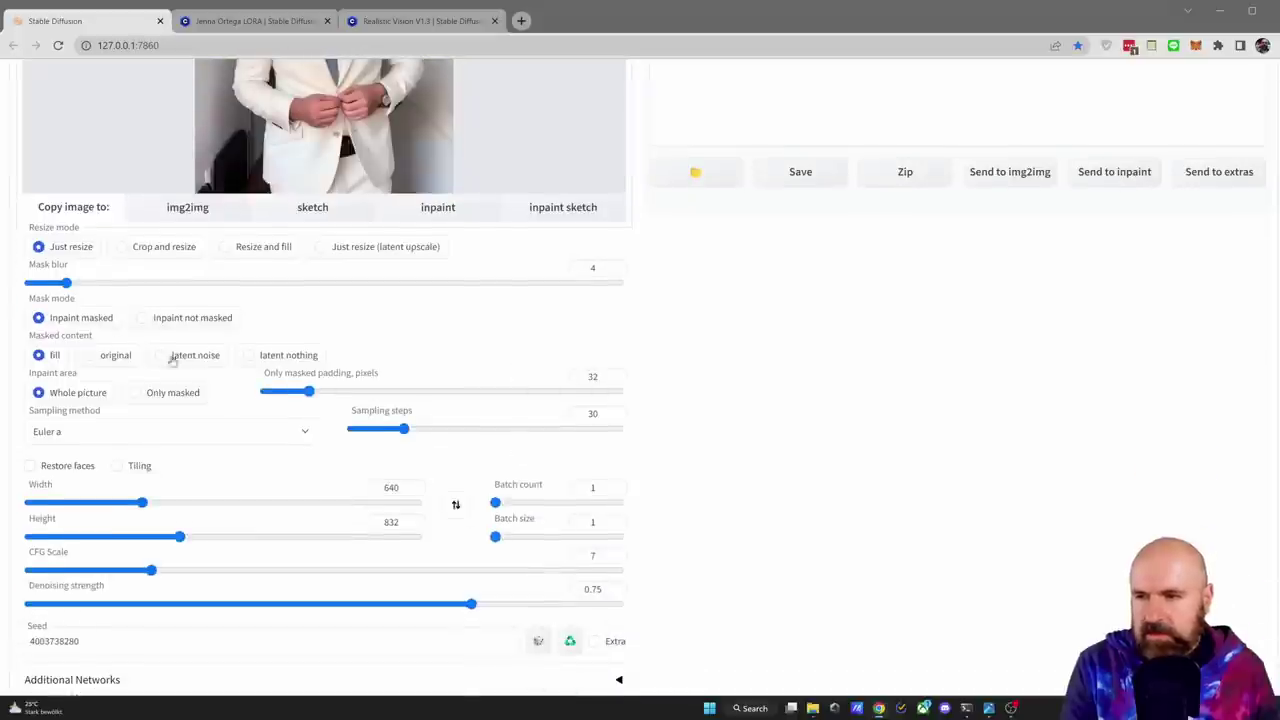
{"action": "left_click", "coordinate": [125, 247]}
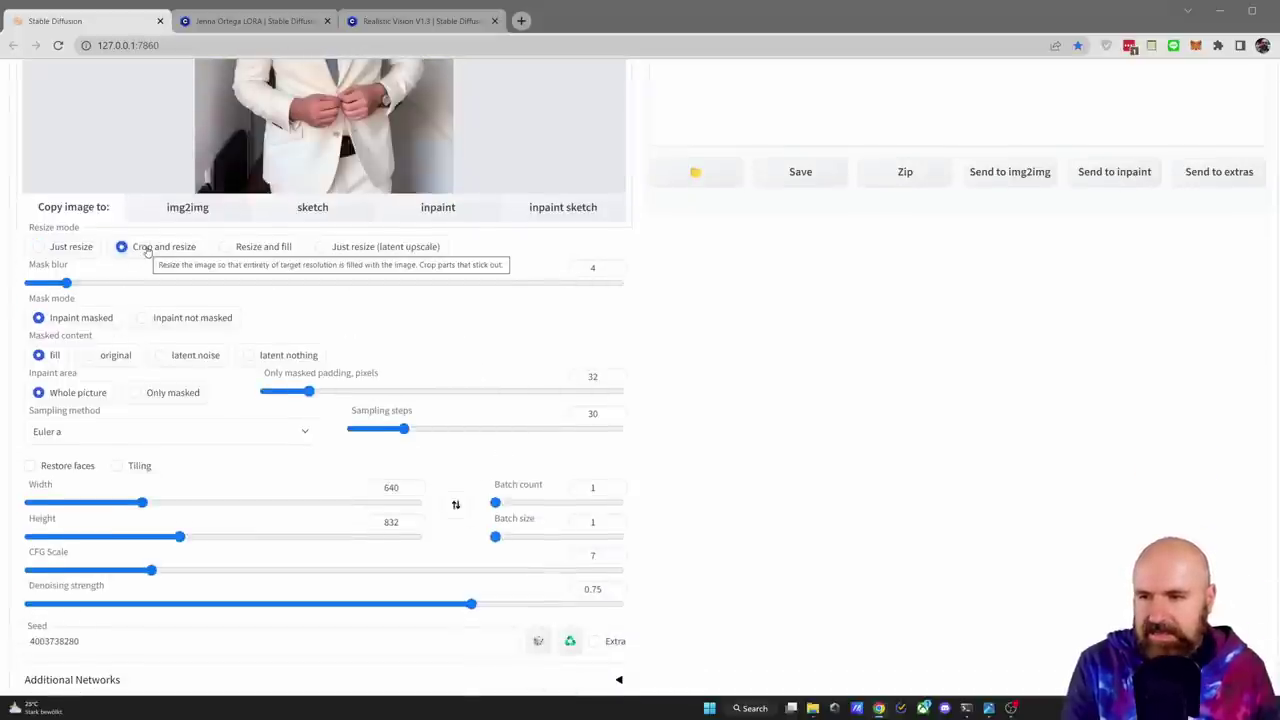
{"action": "left_click", "coordinate": [89, 356]}
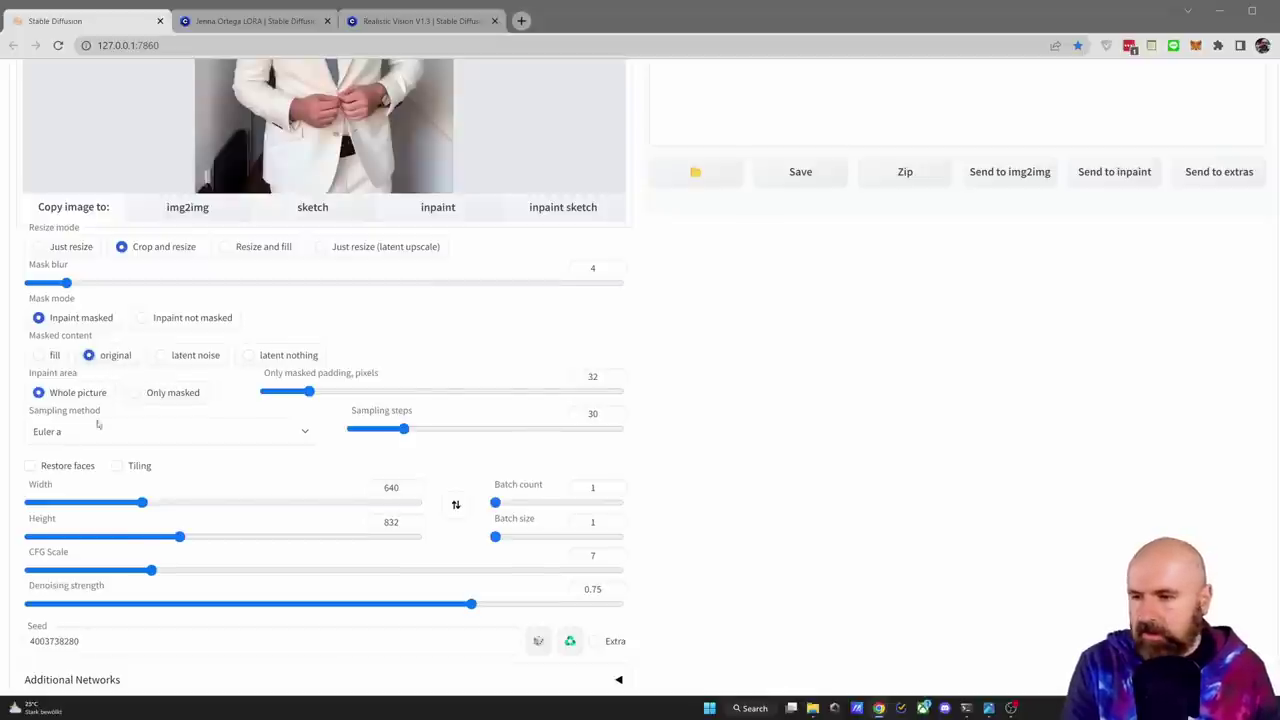
Step: Limit the inpaint area to Only masked, with a mask blur of 12 and 44 pixels of padding
{"action": "left_click", "coordinate": [136, 394]}
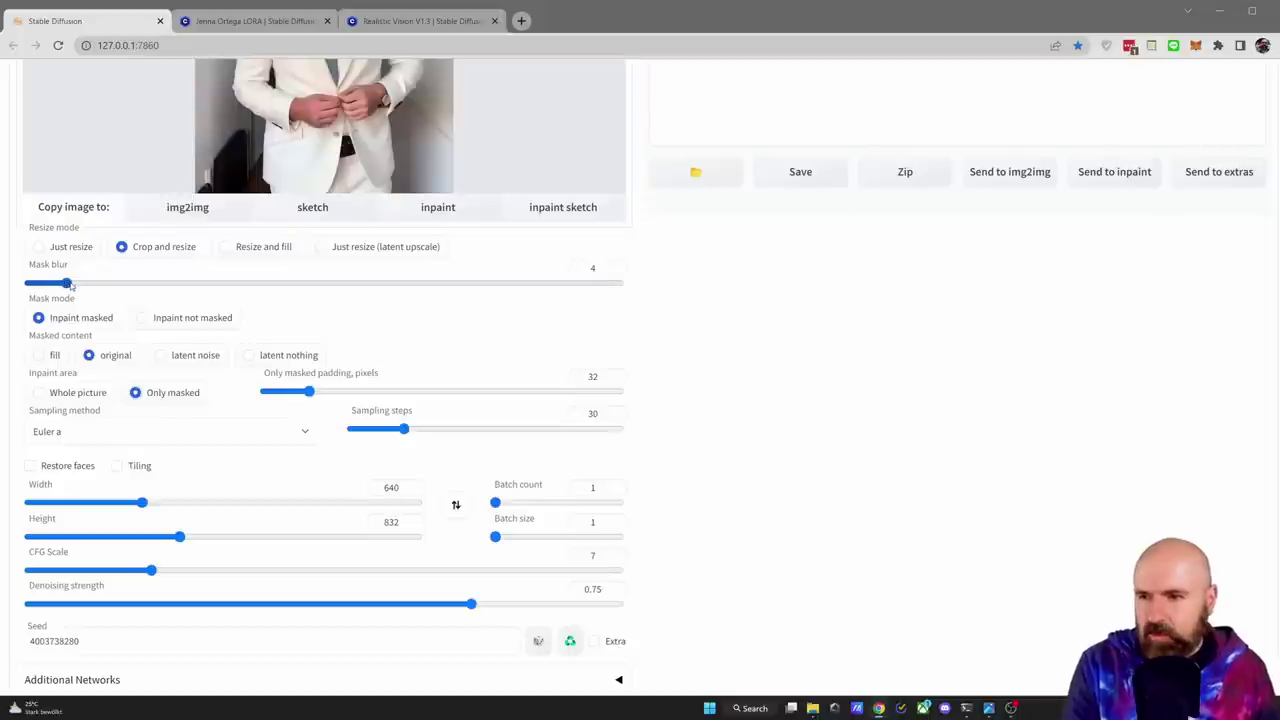
{"action": "left_click_drag", "start_coordinate": [68, 284], "coordinate": [139, 285]}
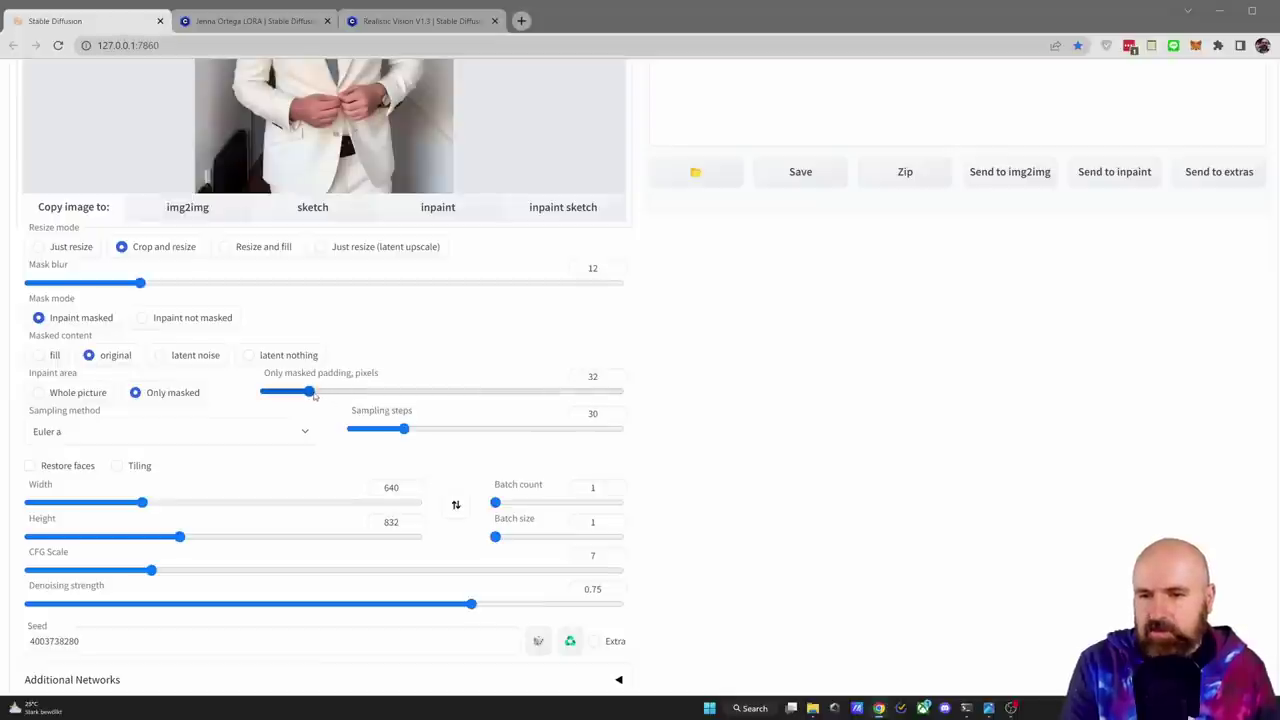
{"action": "left_click_drag", "start_coordinate": [314, 396], "coordinate": [326, 394]}
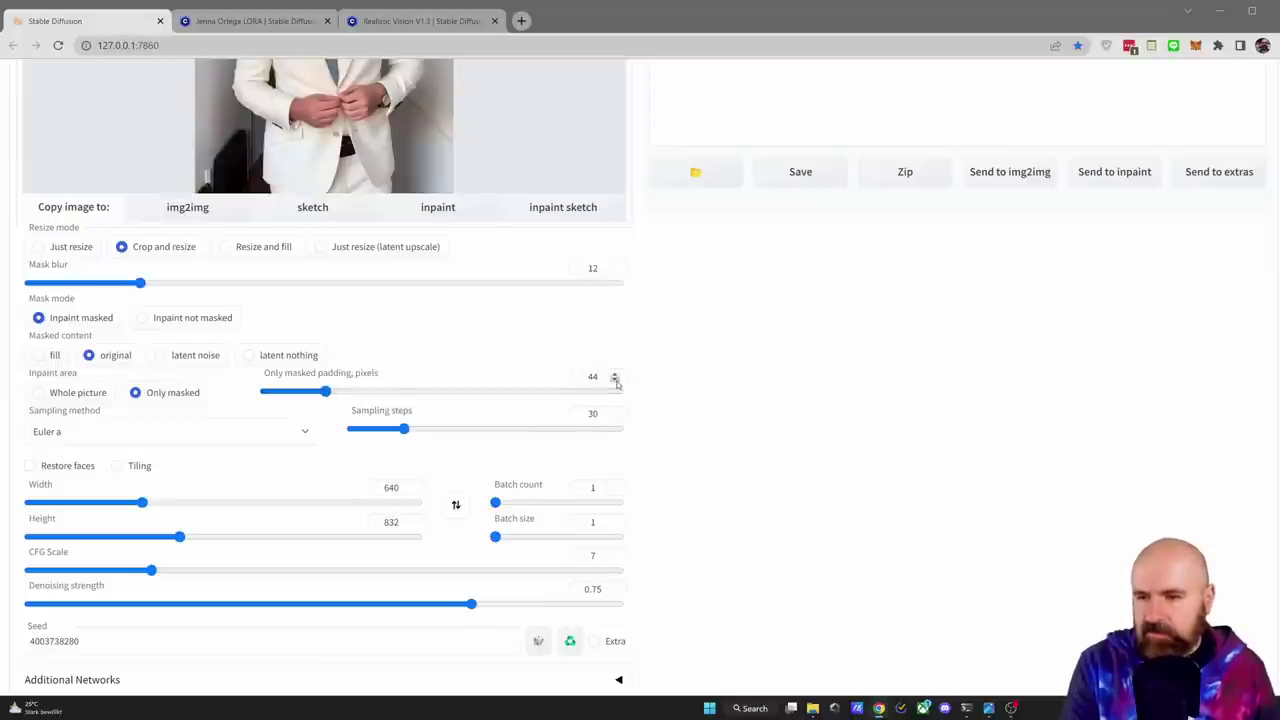
Step: Expand the ControlNet settings for the inpainting and bring its options into view
{"action": "scroll", "coordinate": [646, 400], "scroll_direction": "down", "scroll_amount": 1}
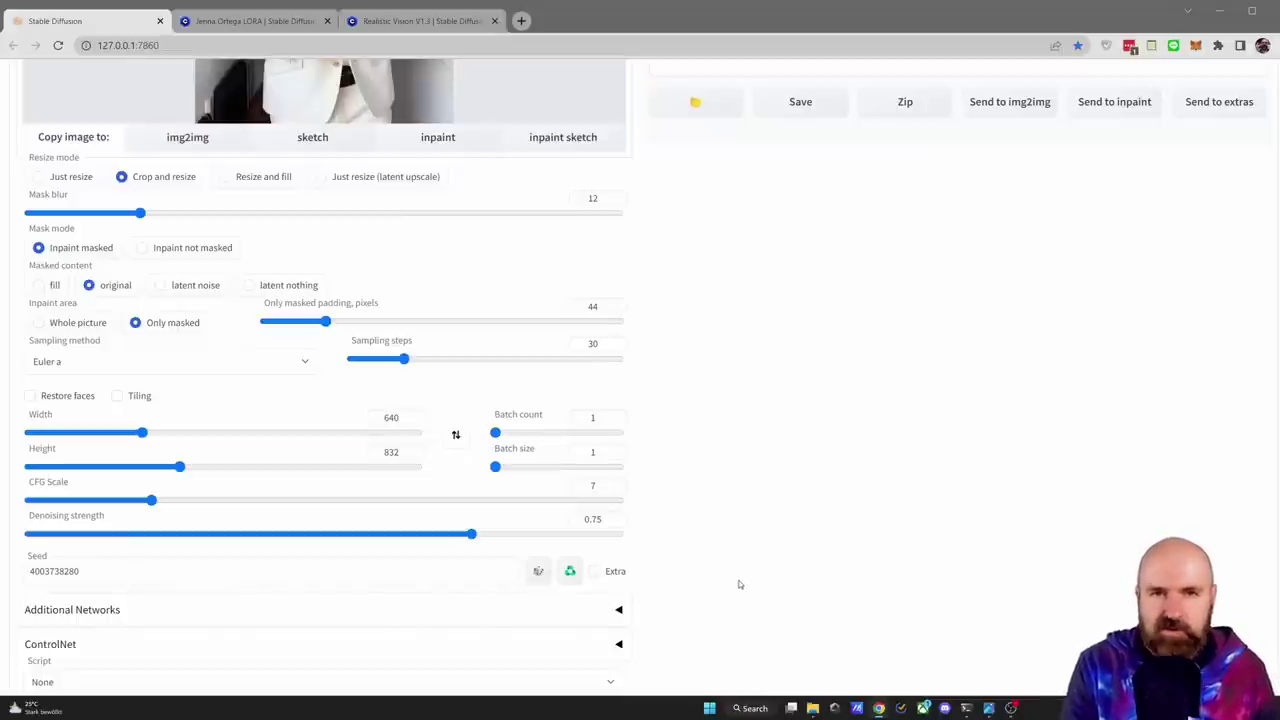
{"action": "left_click", "coordinate": [618, 644]}
{"action": "scroll", "coordinate": [620, 432], "scroll_direction": "down", "scroll_amount": 5}
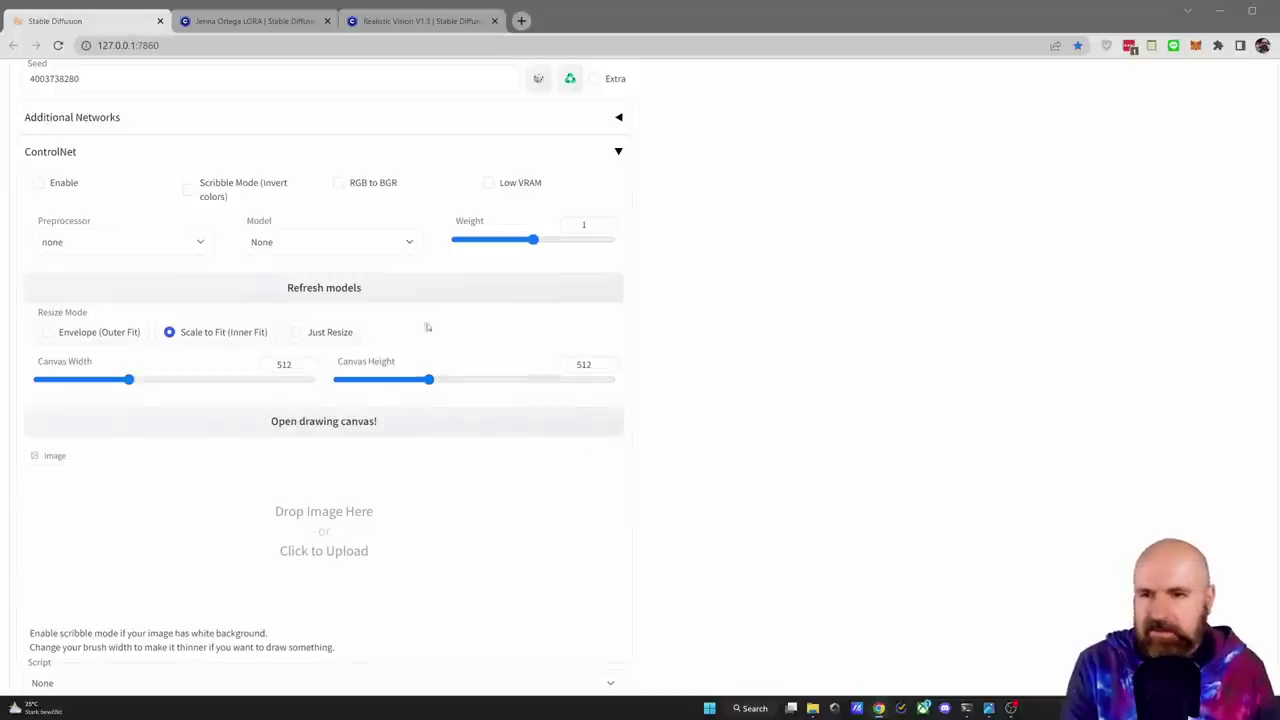